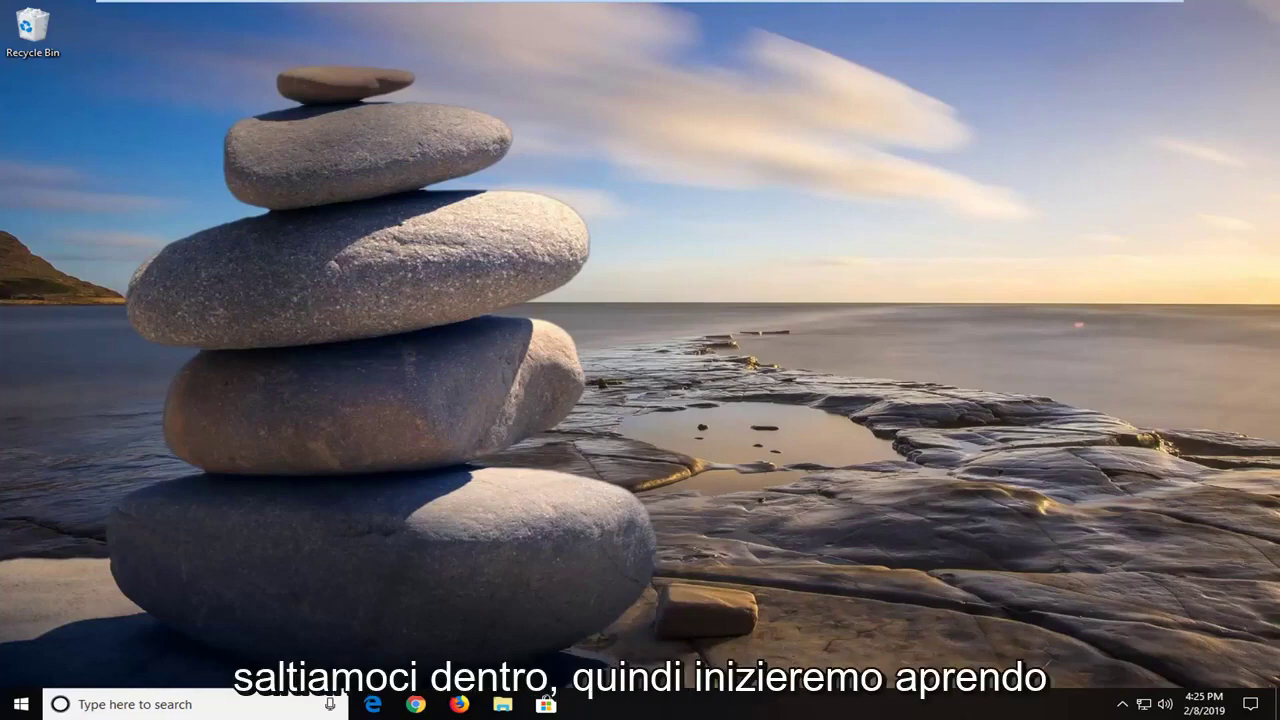
Search the Start menu for 'device manager' and launch Device Manager.
click(8, 702)
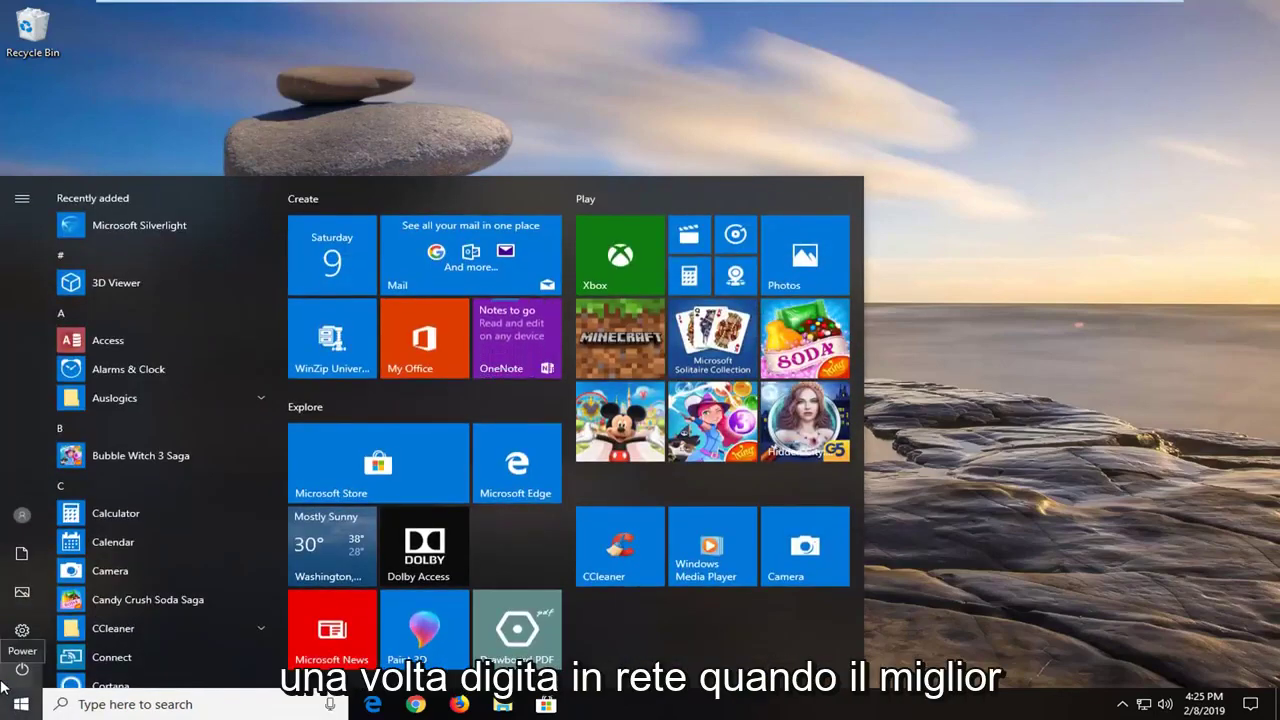
text(device manager)
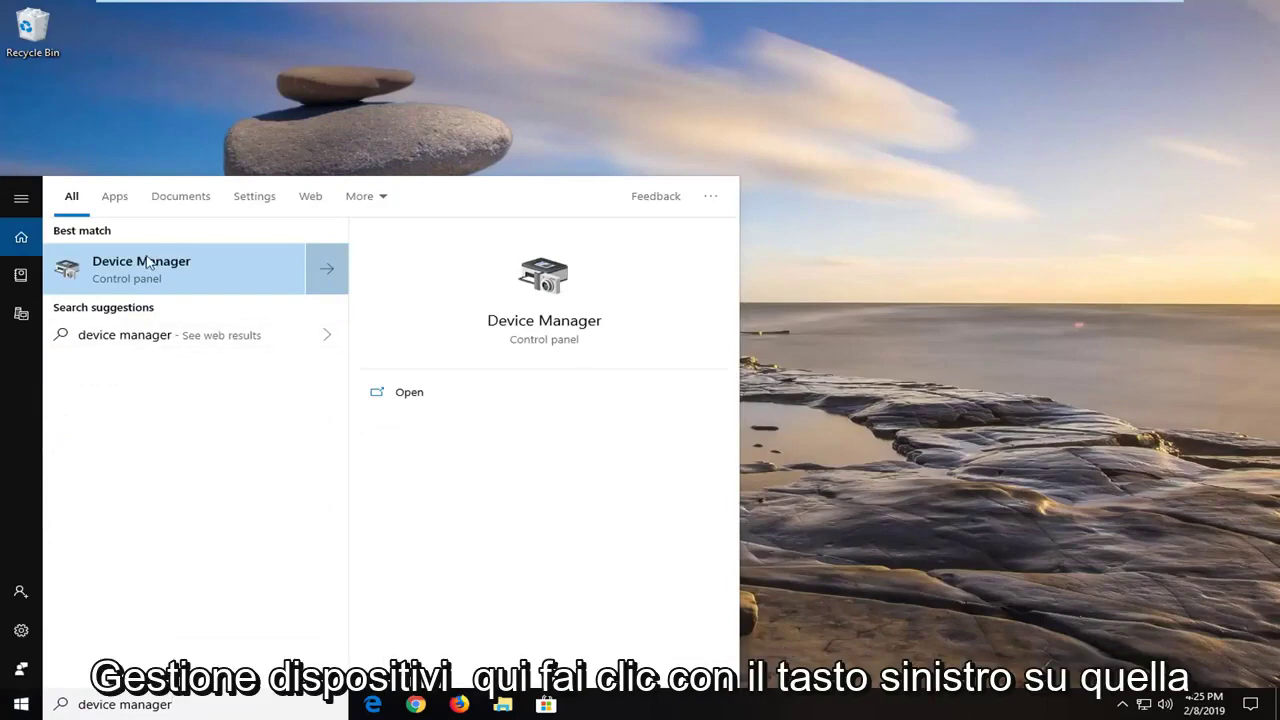
click(150, 265)
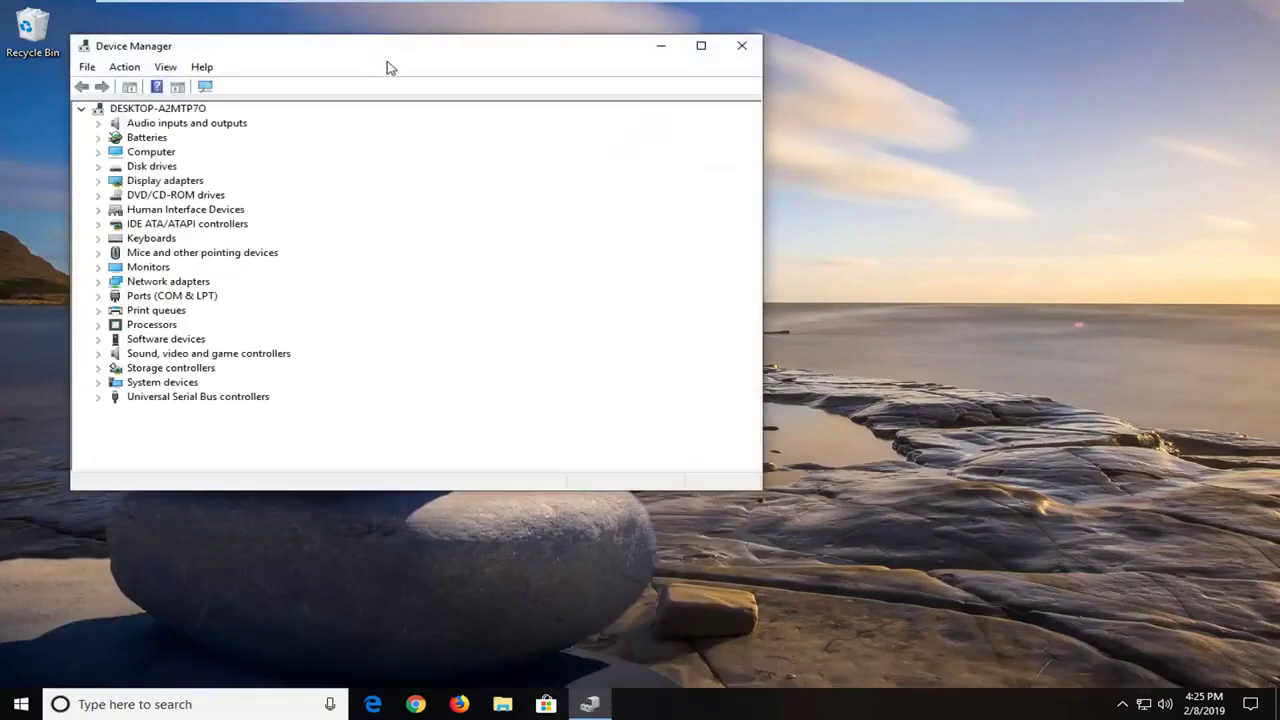
Enlarge Device Manager, expand Network adapters, and bring up the Intel(R) 82574L adapter's actions.
drag(520, 55, 609, 63)
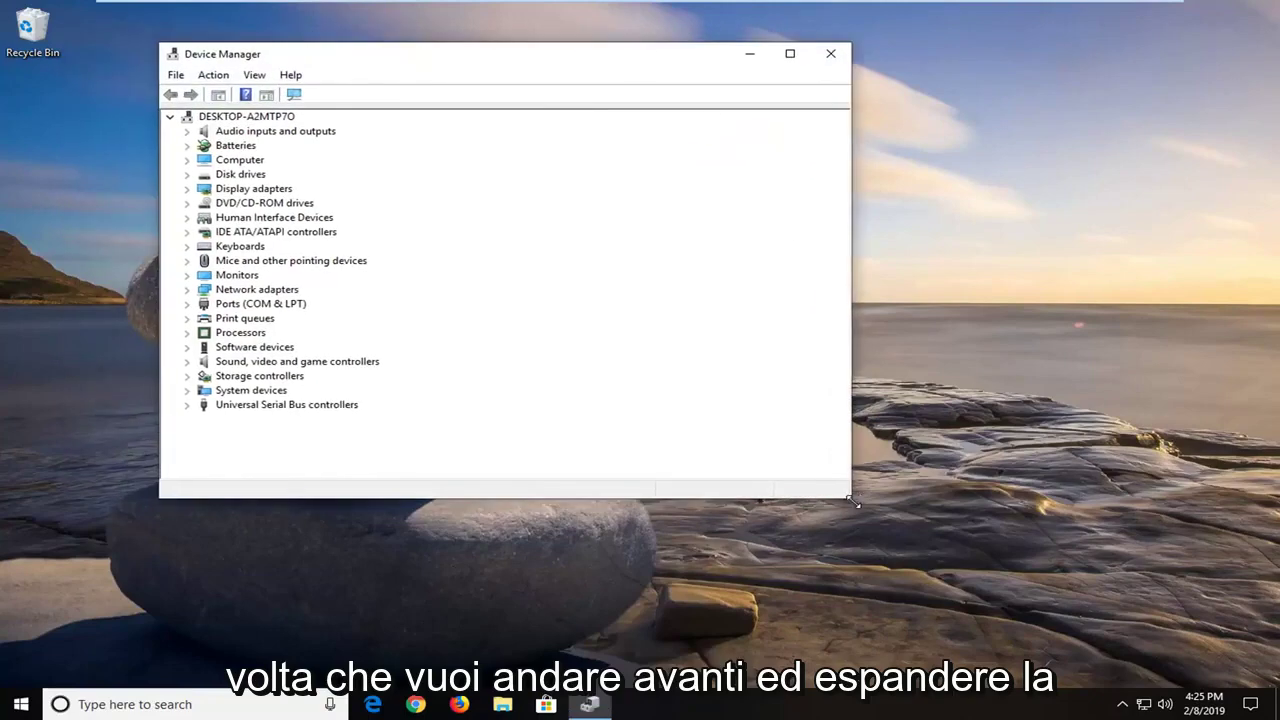
drag(852, 502, 1030, 570)
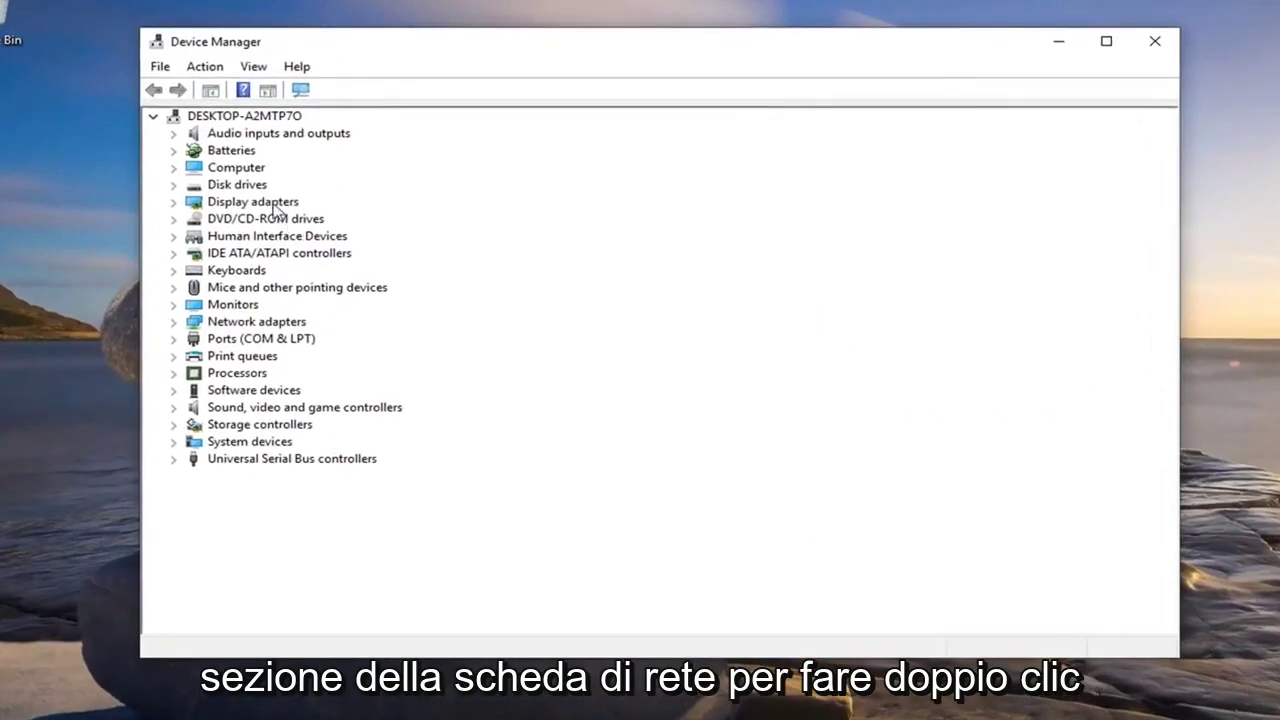
click(238, 326)
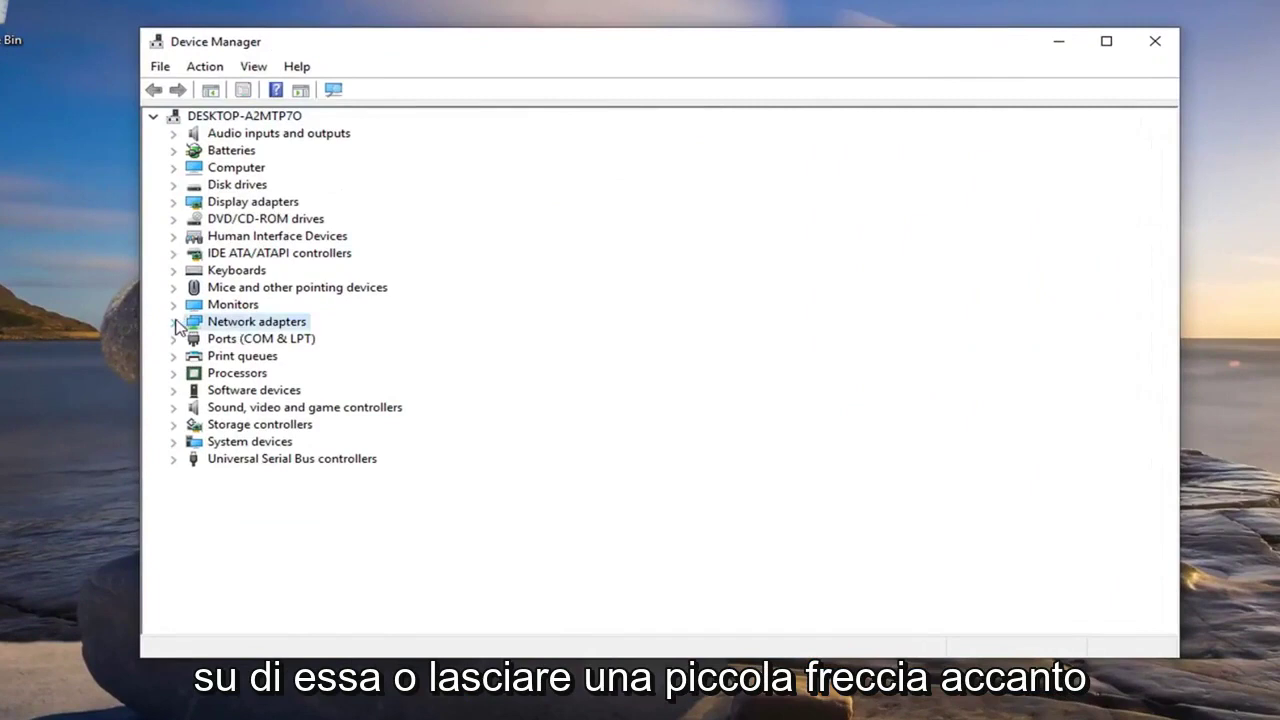
click(174, 322)
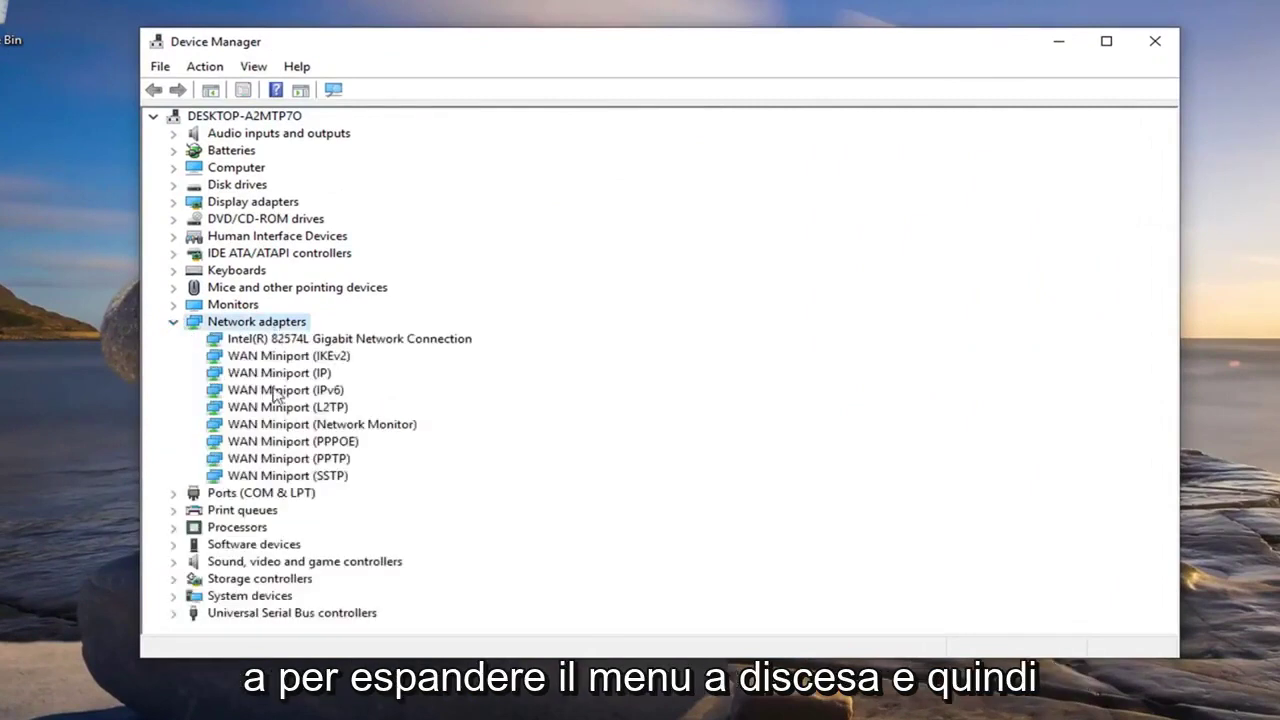
click(314, 341)
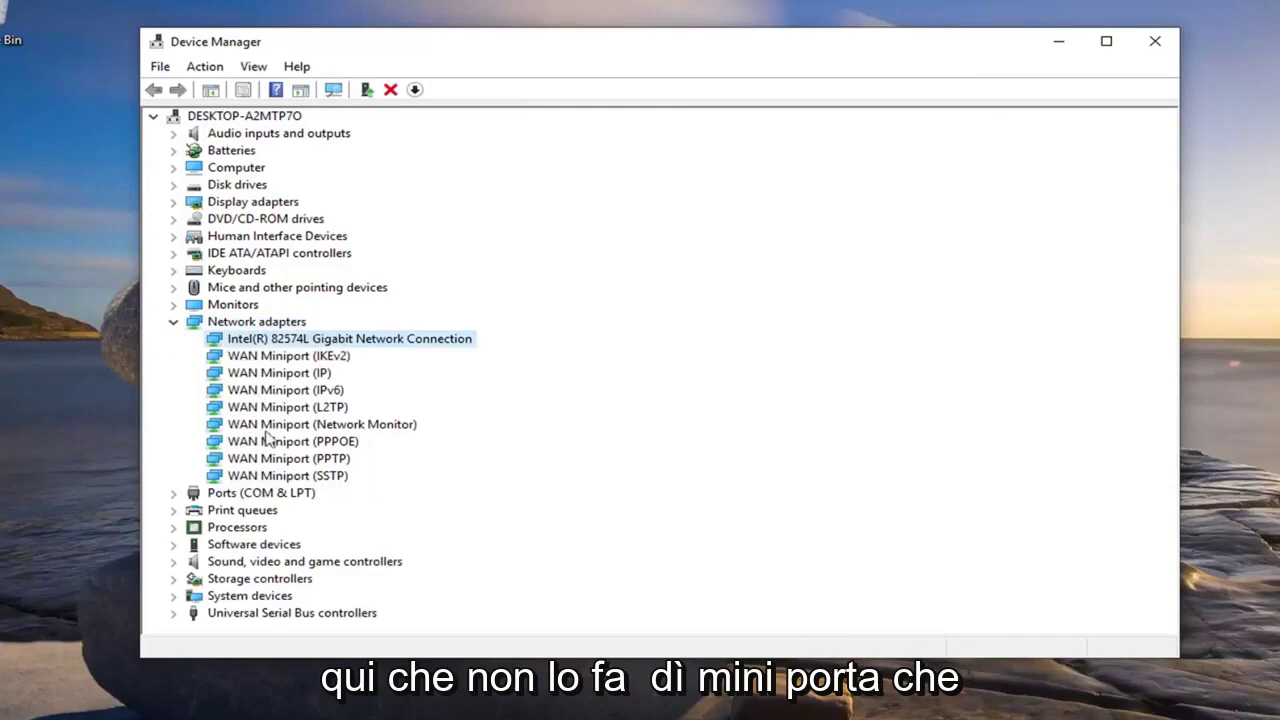
right_click(284, 344)
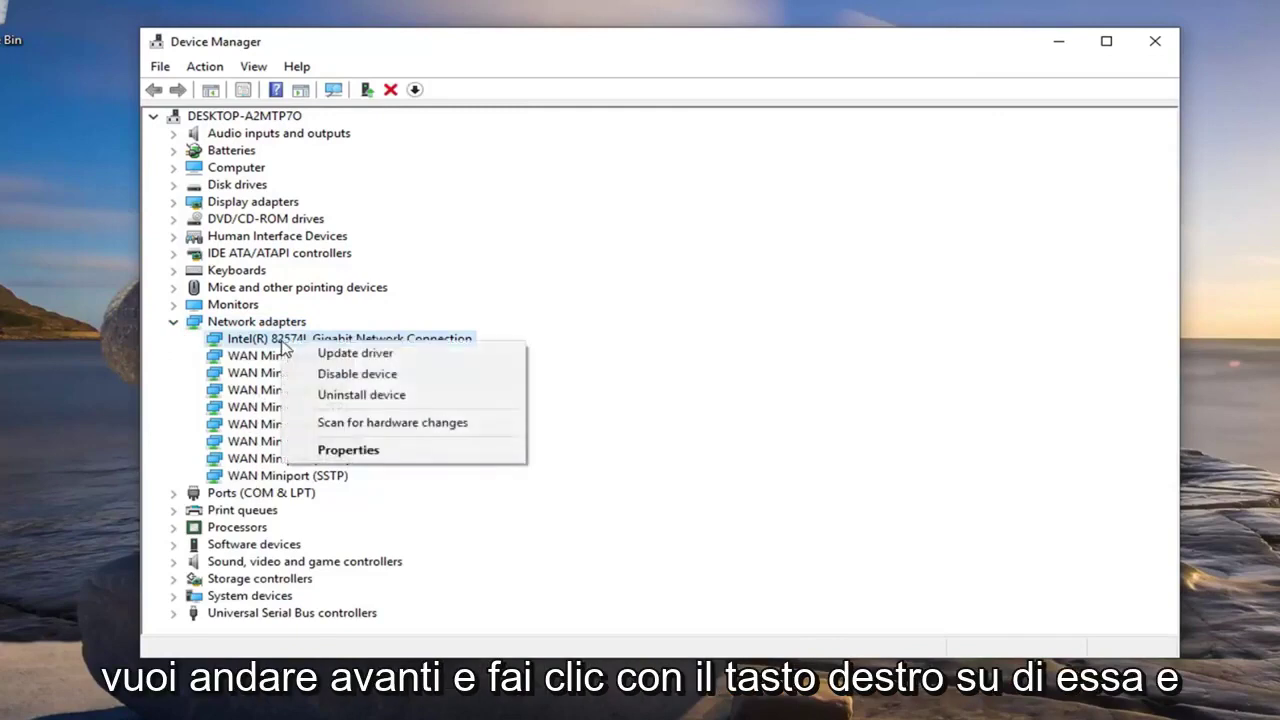
Search automatically for an updated Intel adapter driver, then close the 'best driver already installed' result.
click(358, 357)
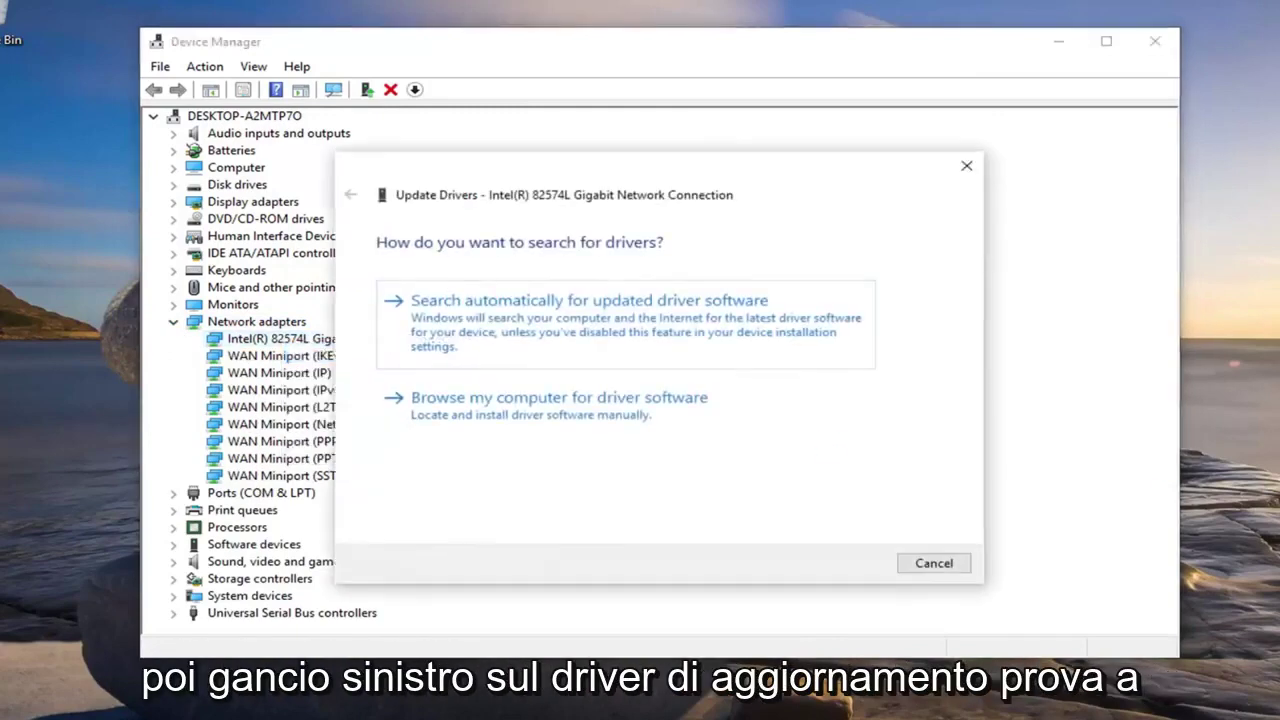
click(714, 330)
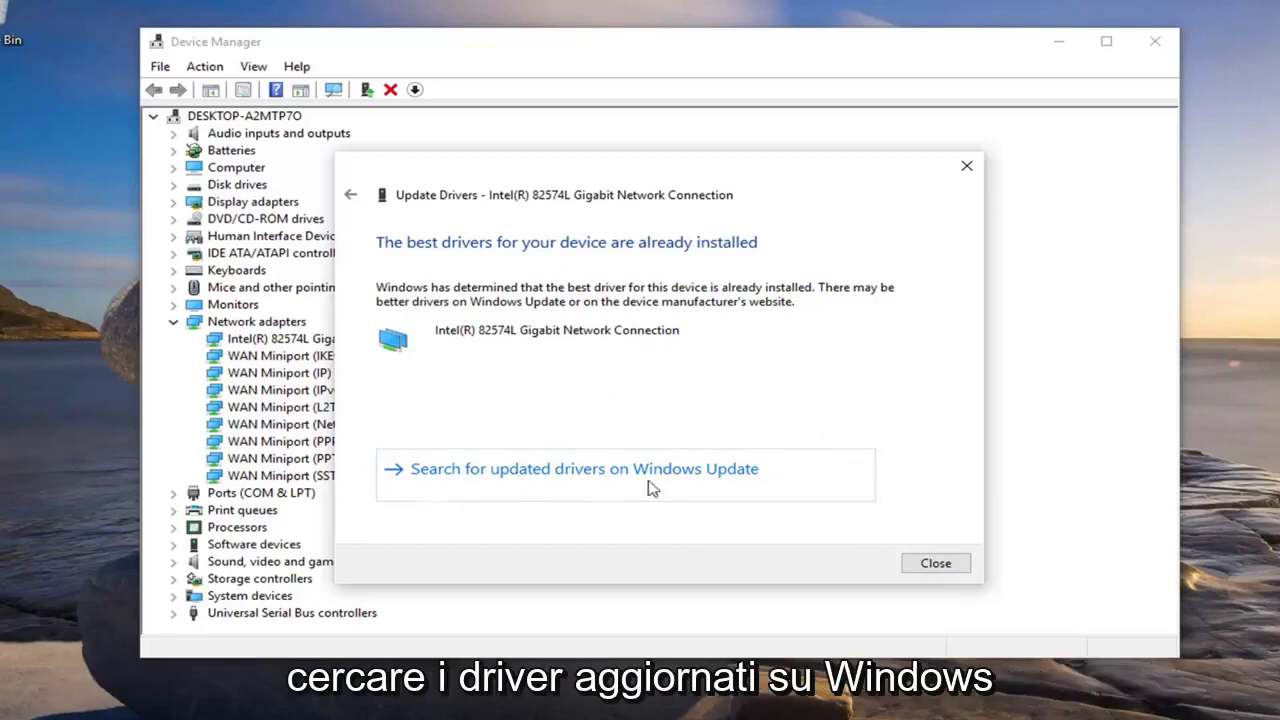
click(935, 562)
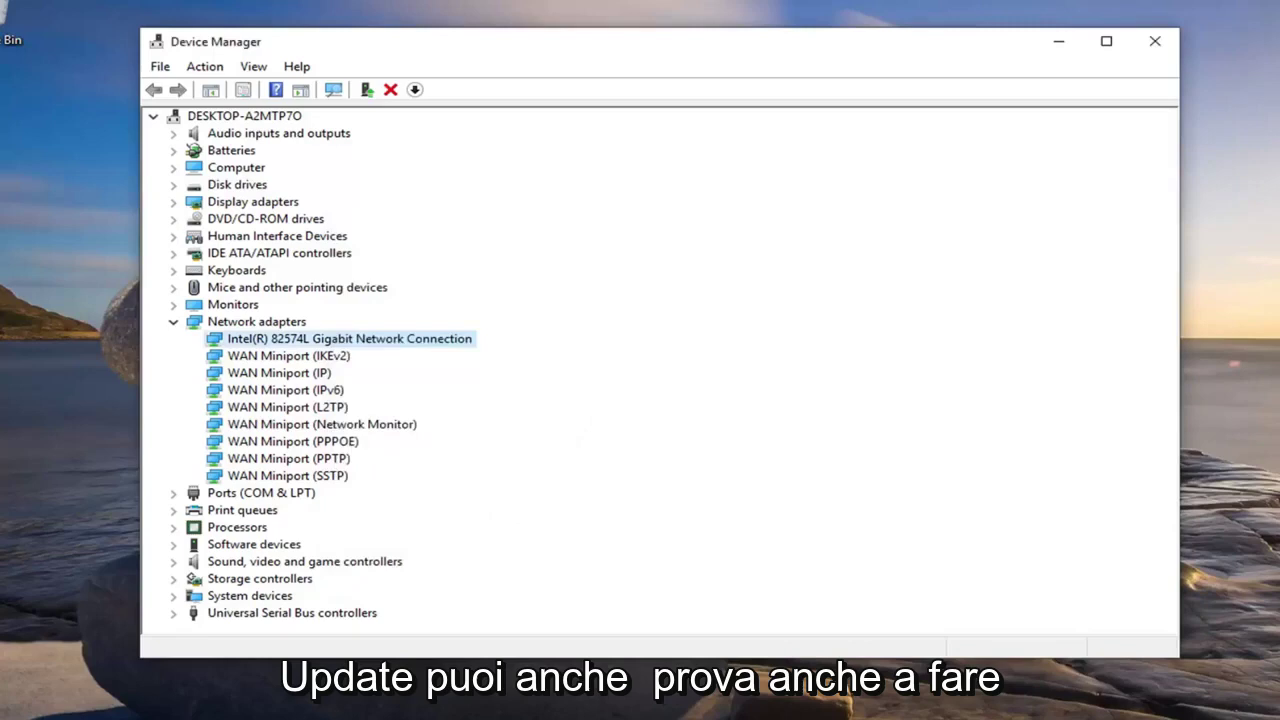
Dismiss the Intel adapter's menu and close the Device Manager window.
right_click(330, 341)
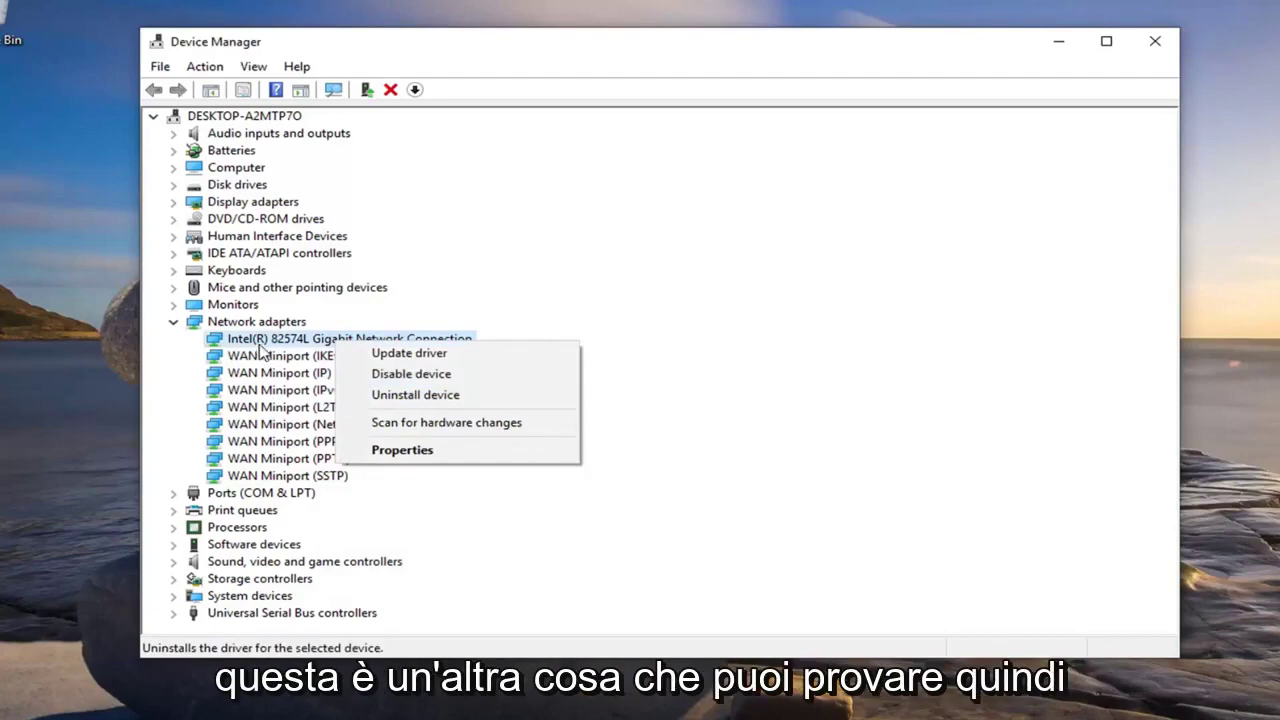
key(Escape)
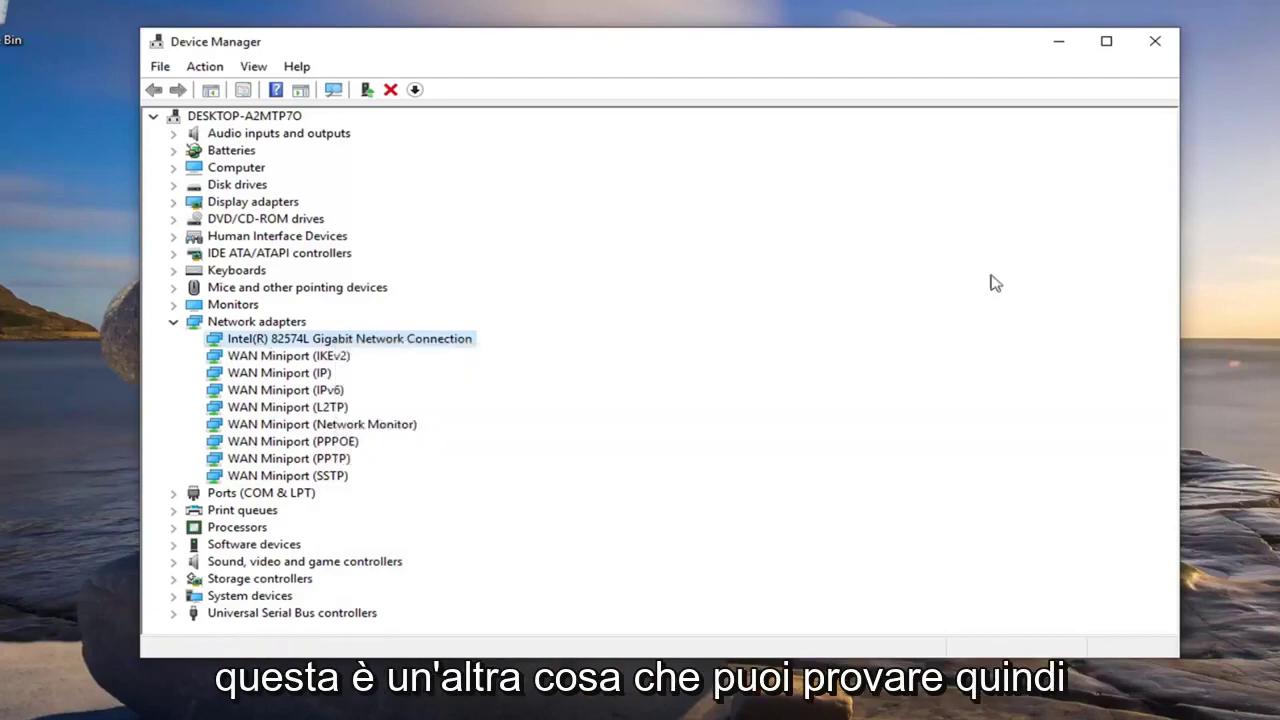
click(1155, 41)
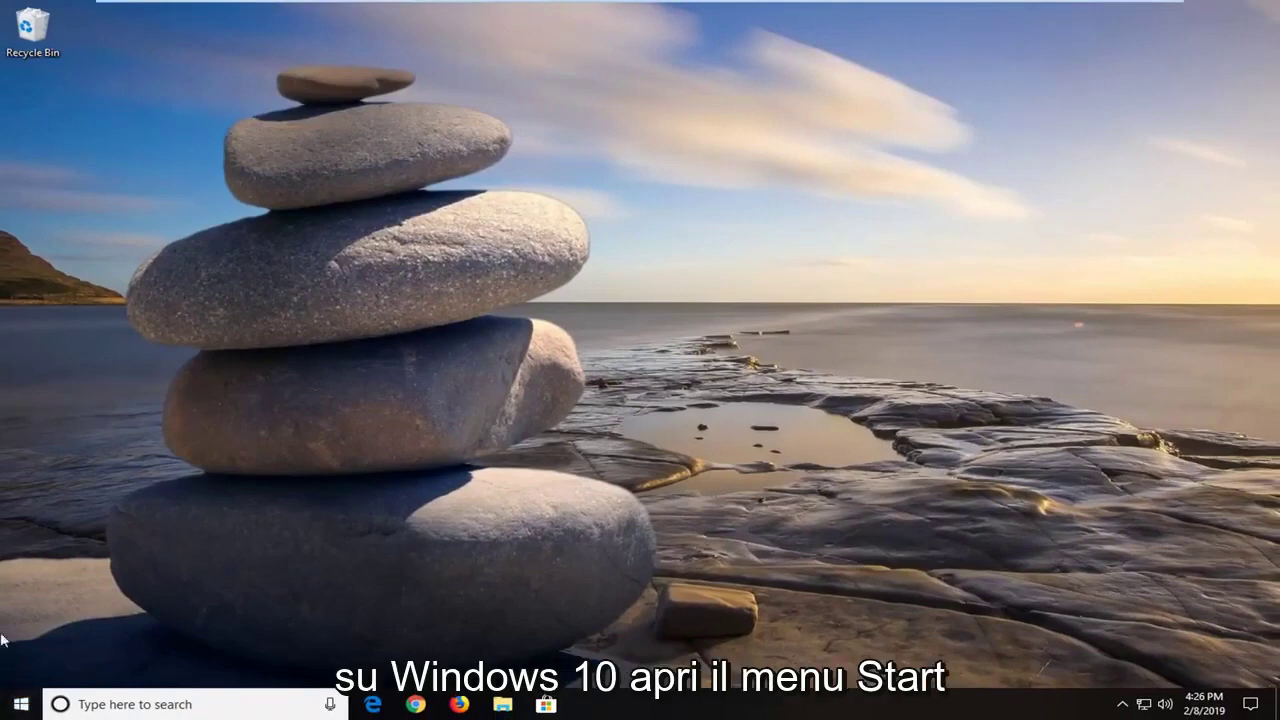
Search the Start menu for 'troubleshoot' and open the Troubleshoot settings page.
click(12, 706)
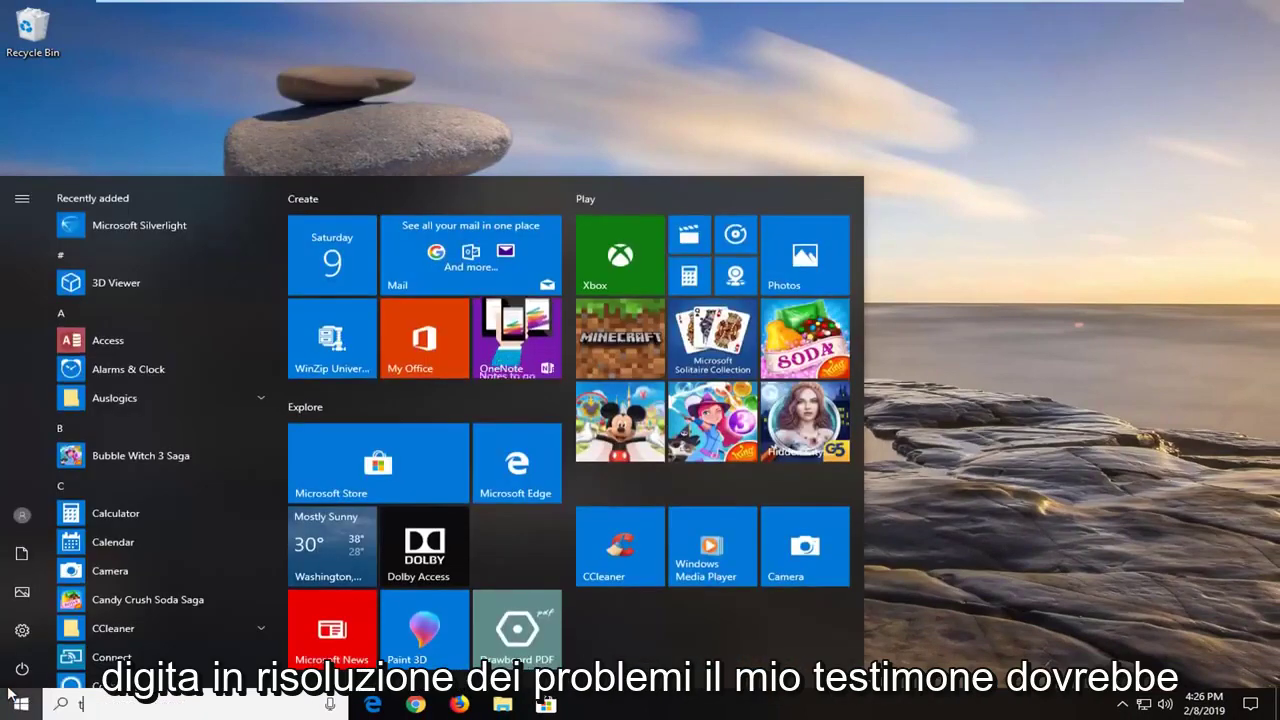
text(troubleshoot)
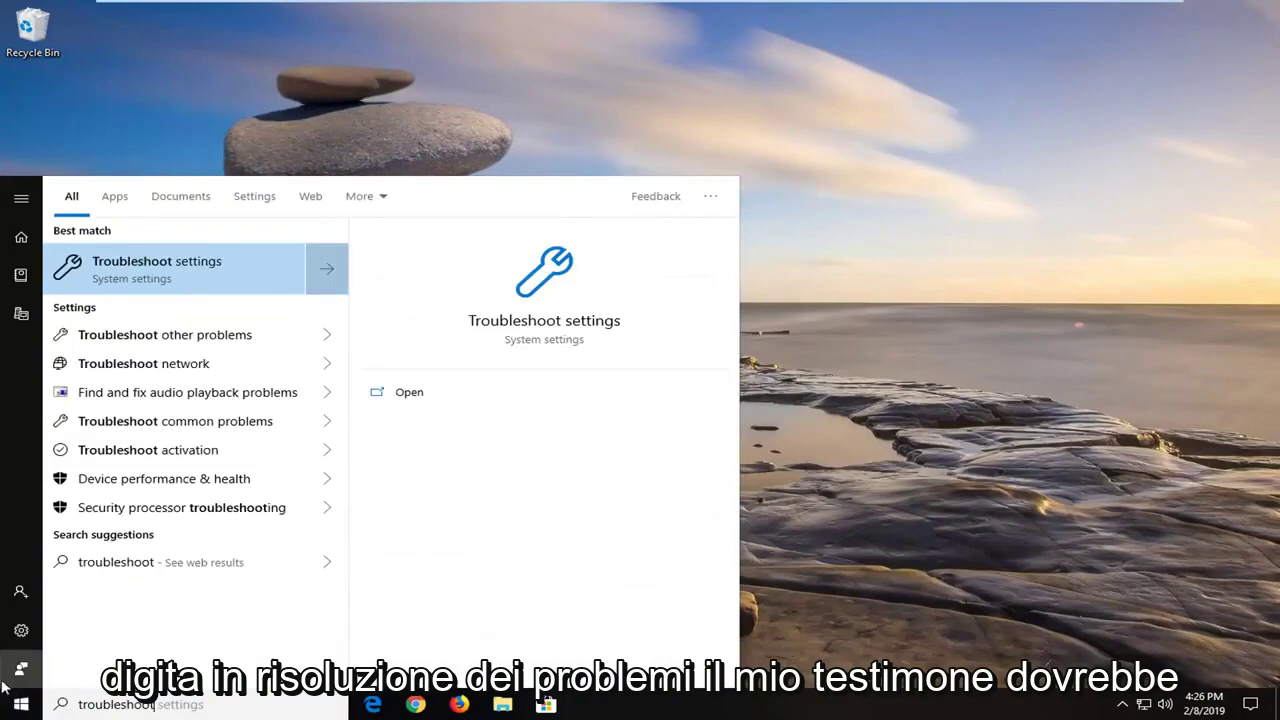
click(172, 272)
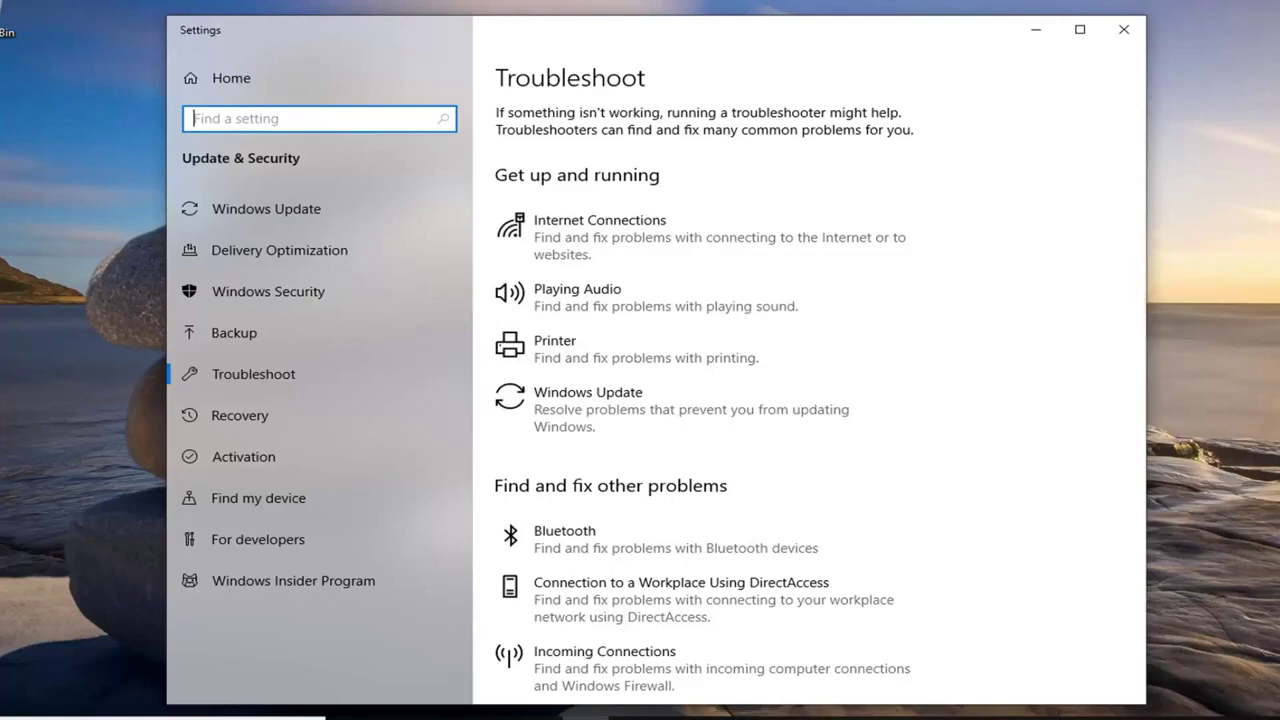
Run the Internet Connections troubleshooter on the Internet connection, then close its results.
click(690, 250)
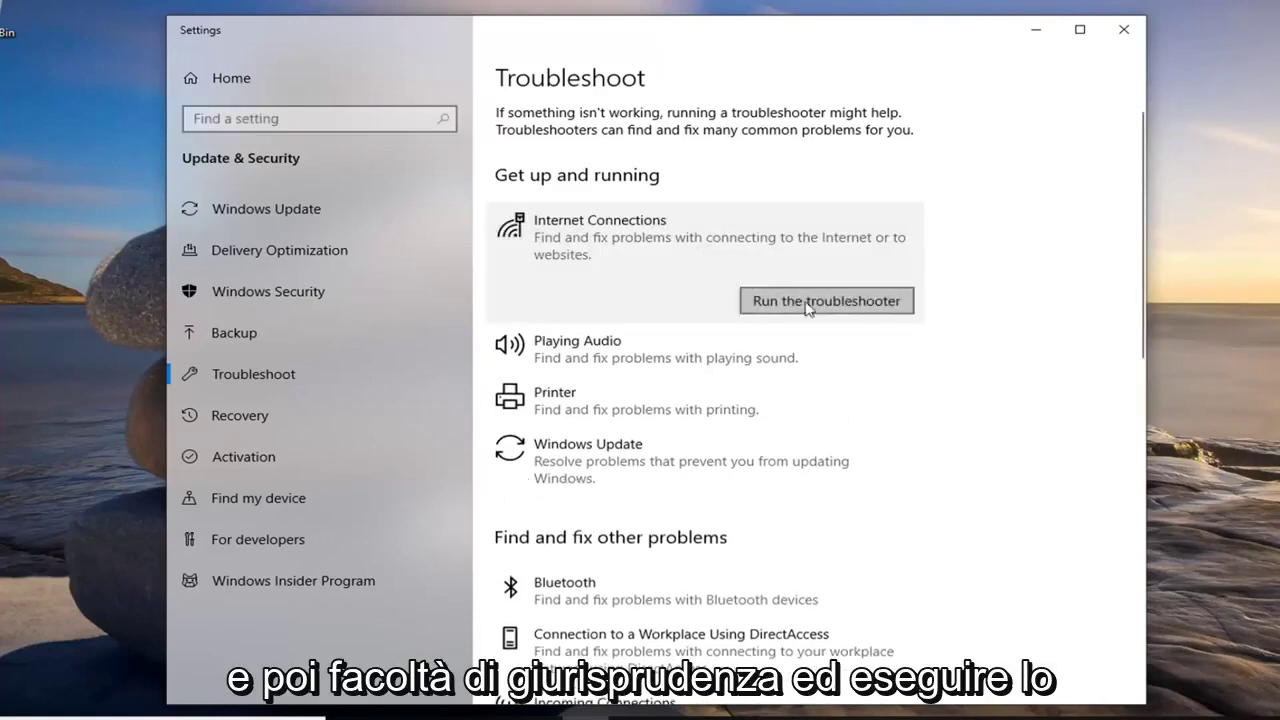
click(812, 304)
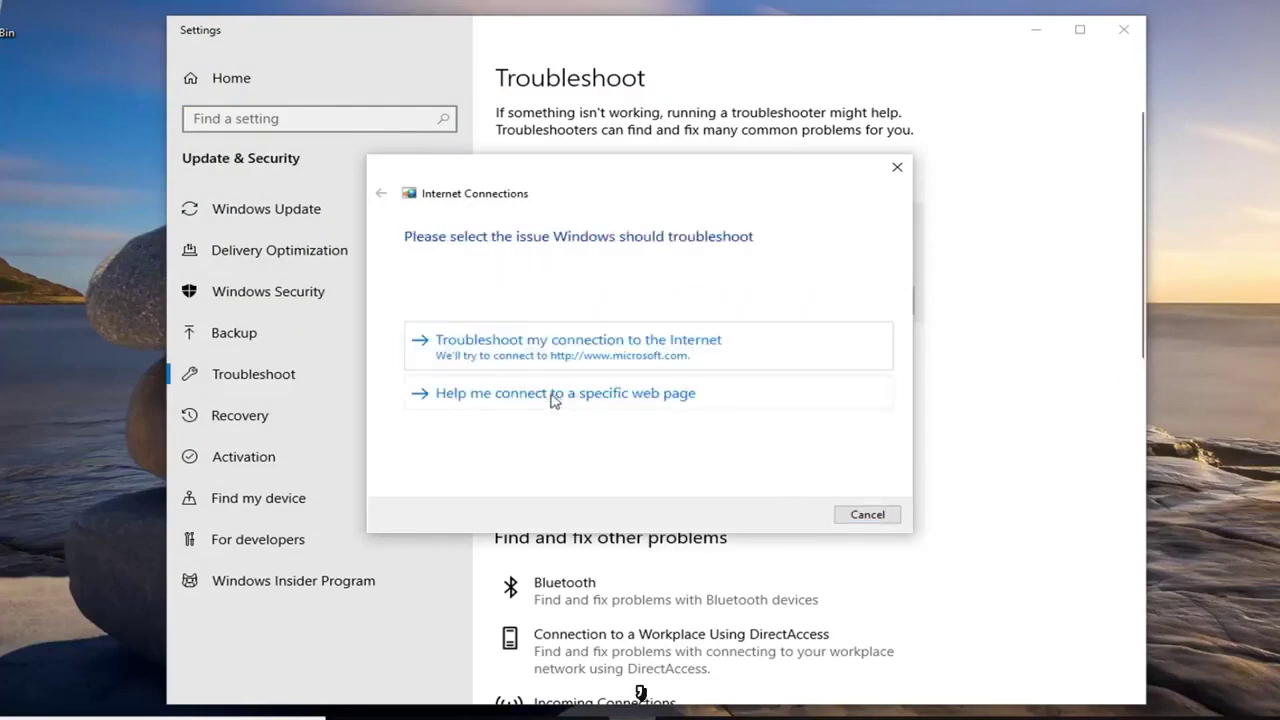
click(557, 365)
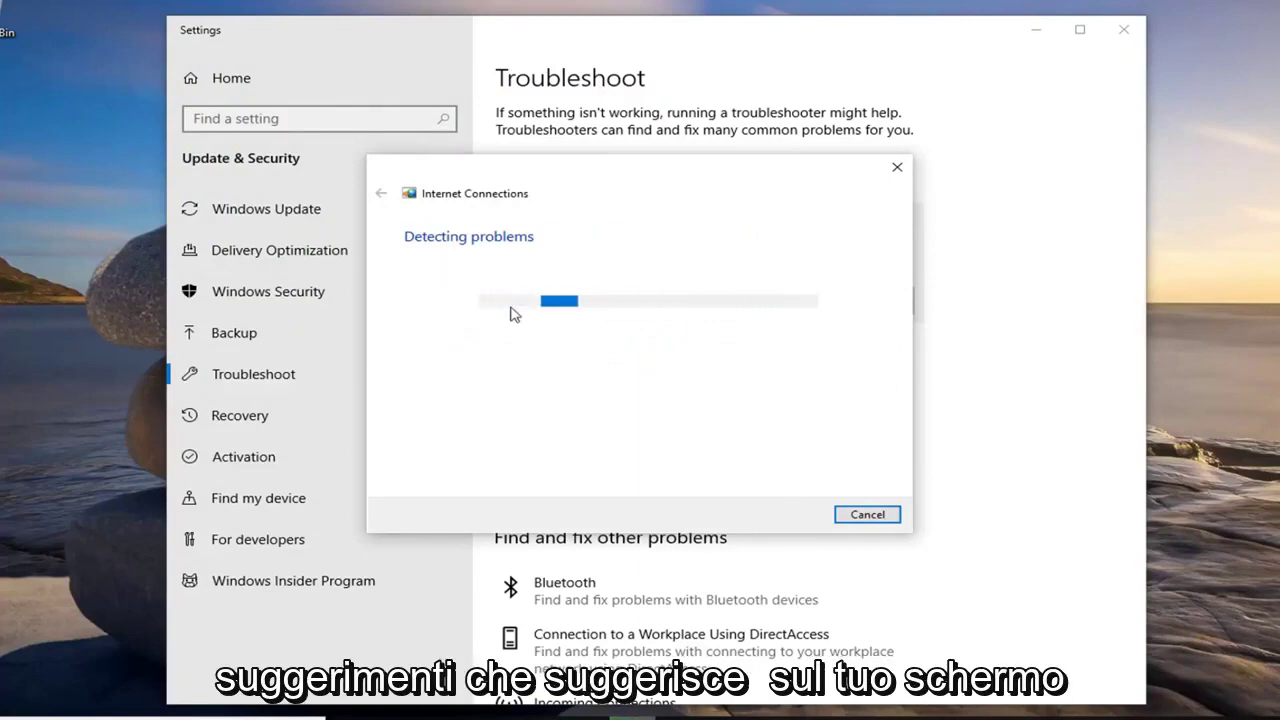
click(896, 167)
Run the Network Adapter troubleshooter and close it when it finishes.
scroll(891, 271, down, 5)
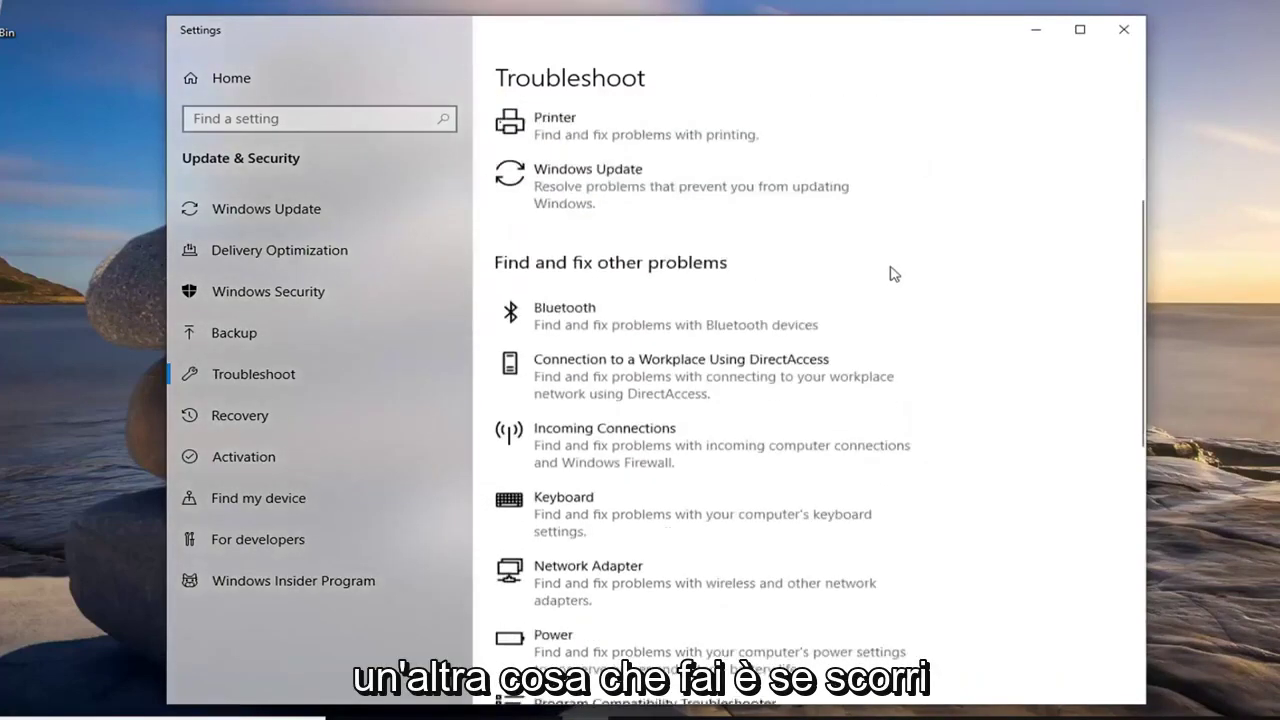
click(620, 344)
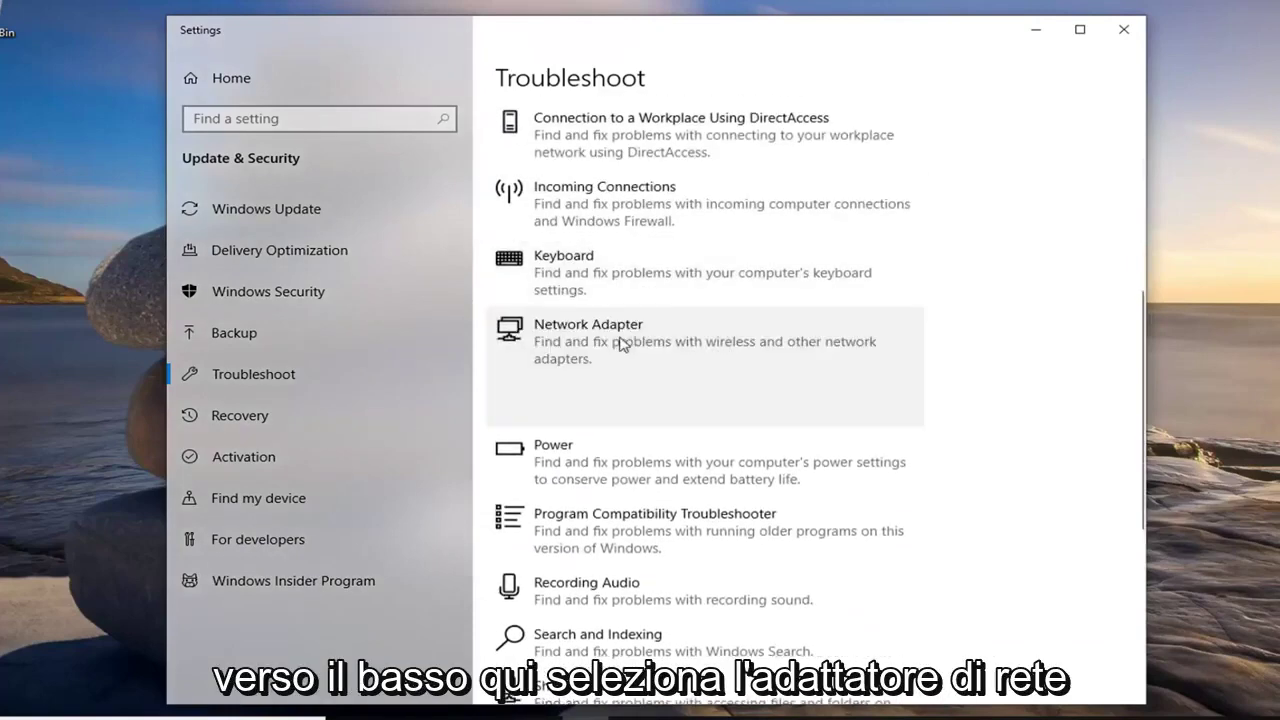
click(783, 406)
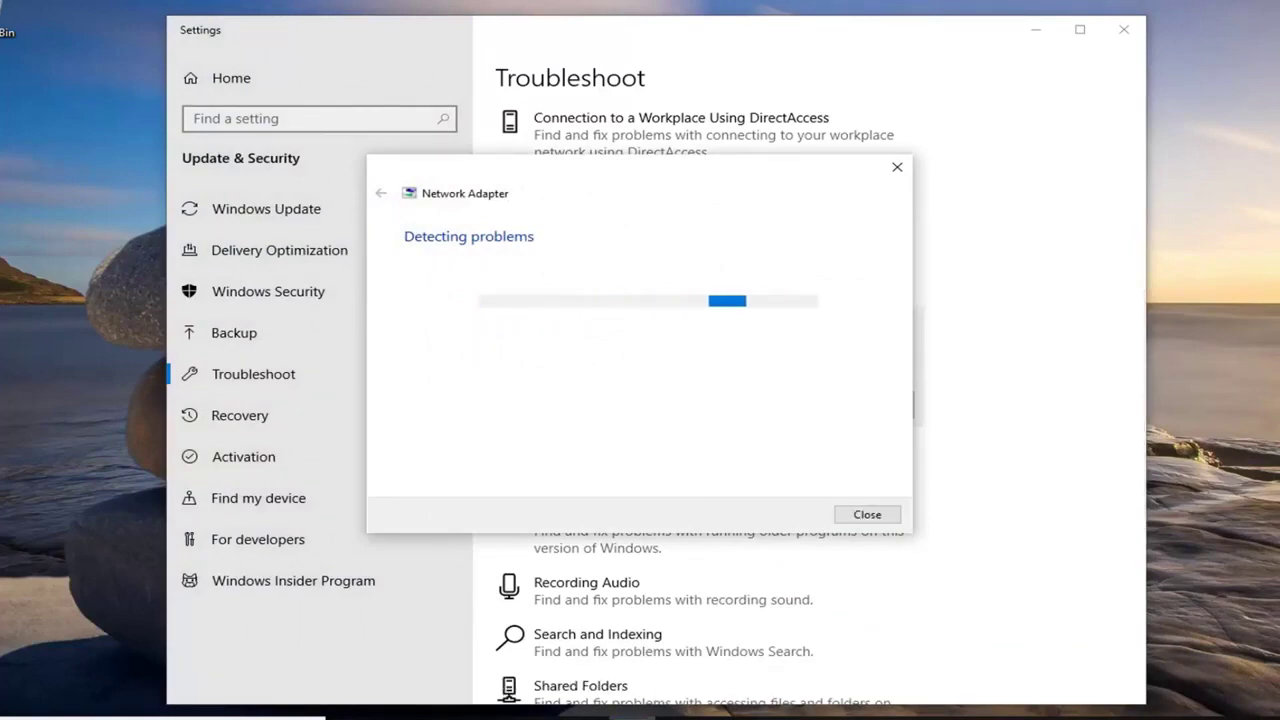
click(897, 167)
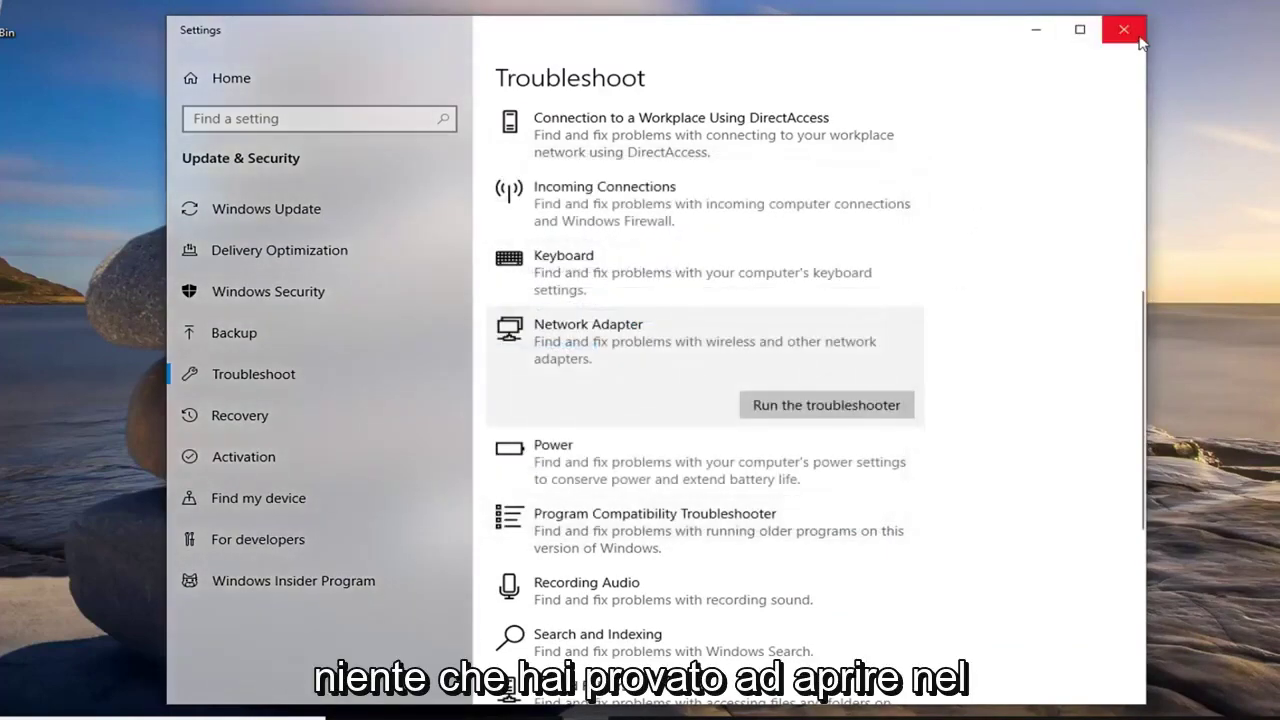
Close Settings, then search Start for 'network reset' and open the Network reset page.
click(1123, 29)
key(super)
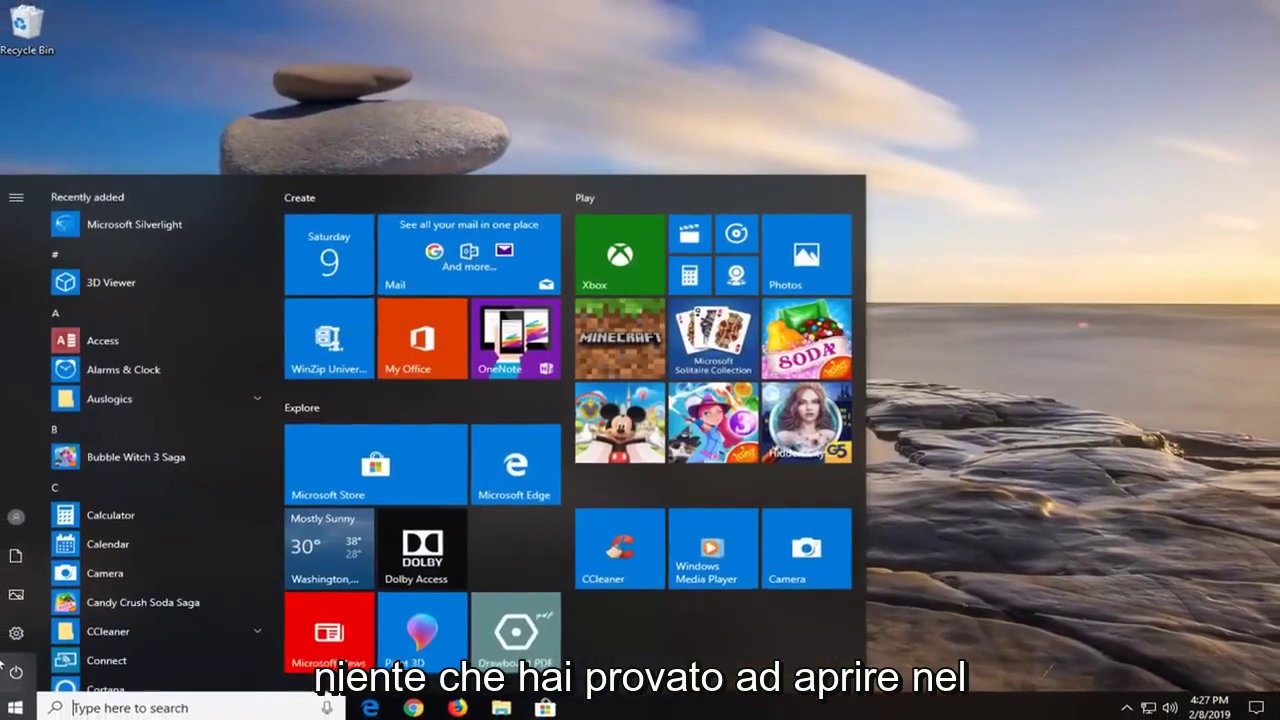
text(network reset)
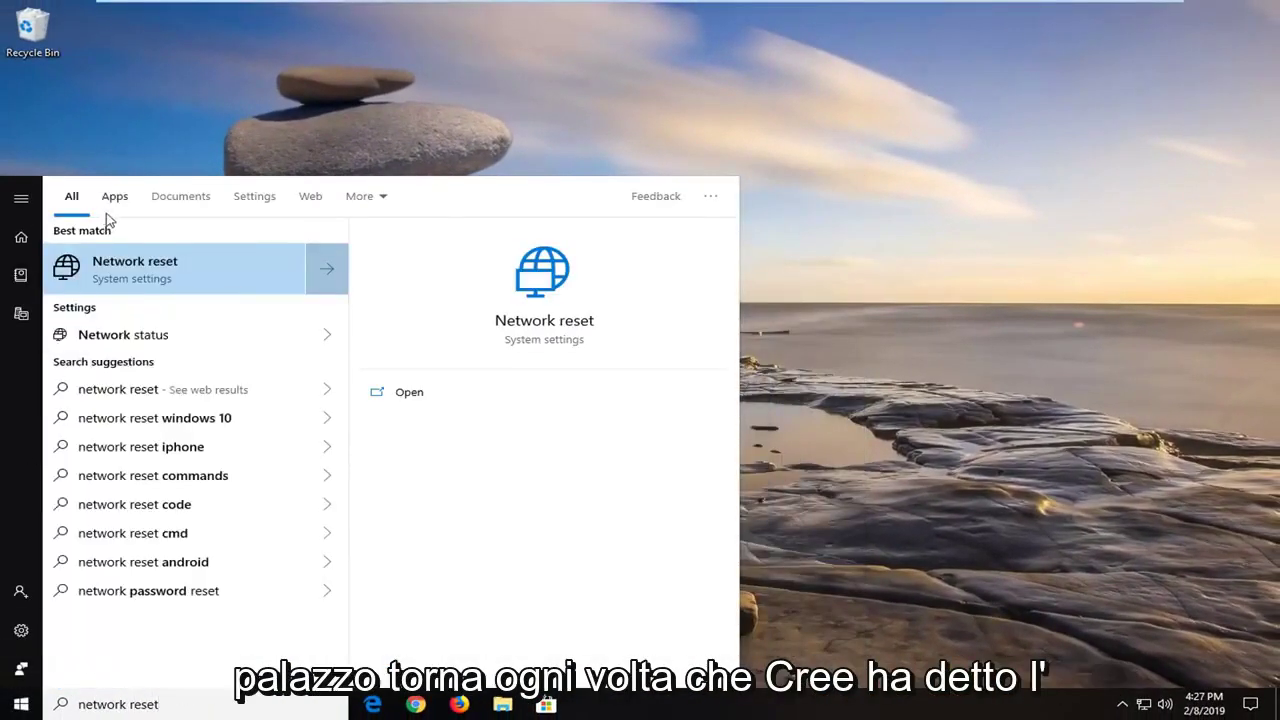
click(123, 269)
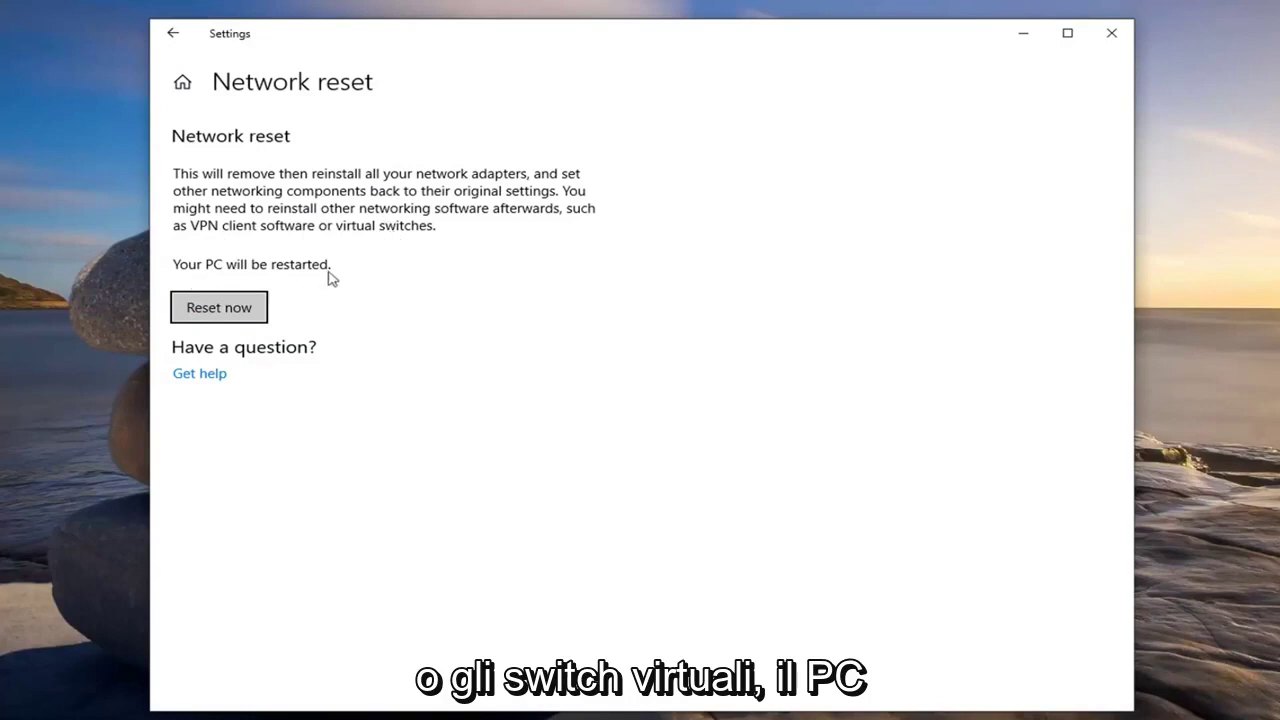
Reset the network now, confirm with Yes, and dismiss the five-minute sign-out notice.
click(203, 310)
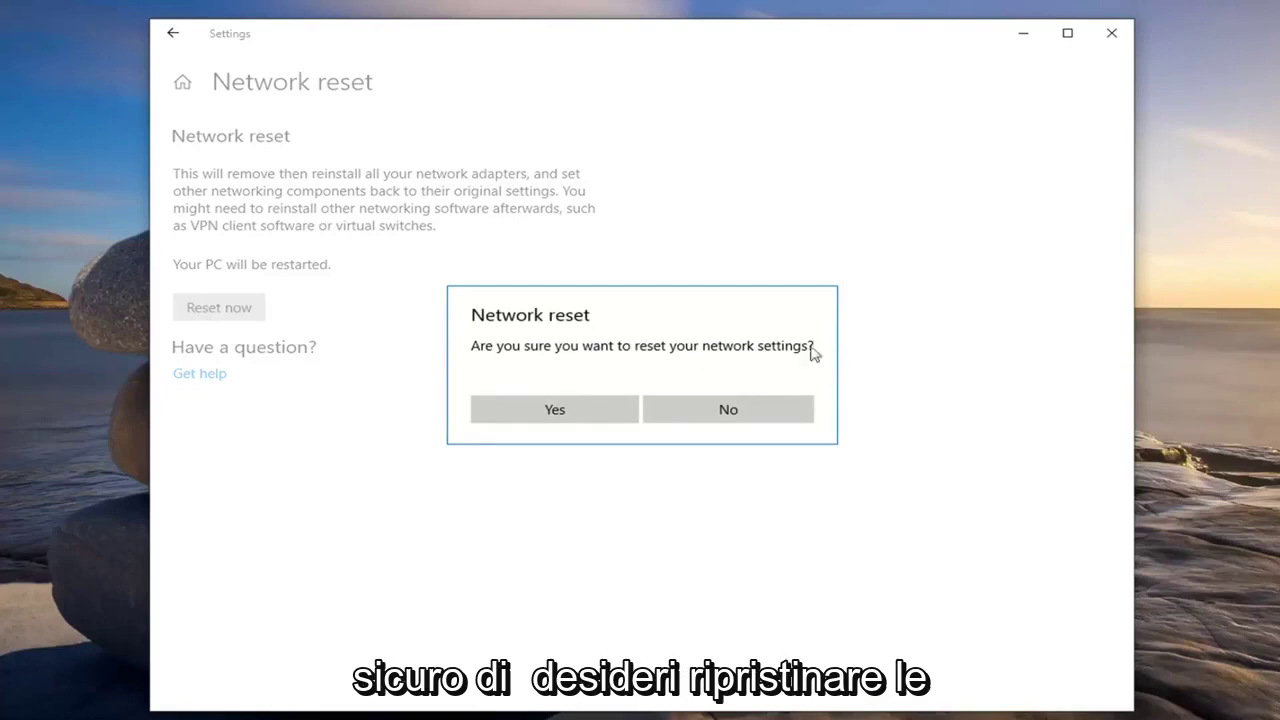
click(572, 420)
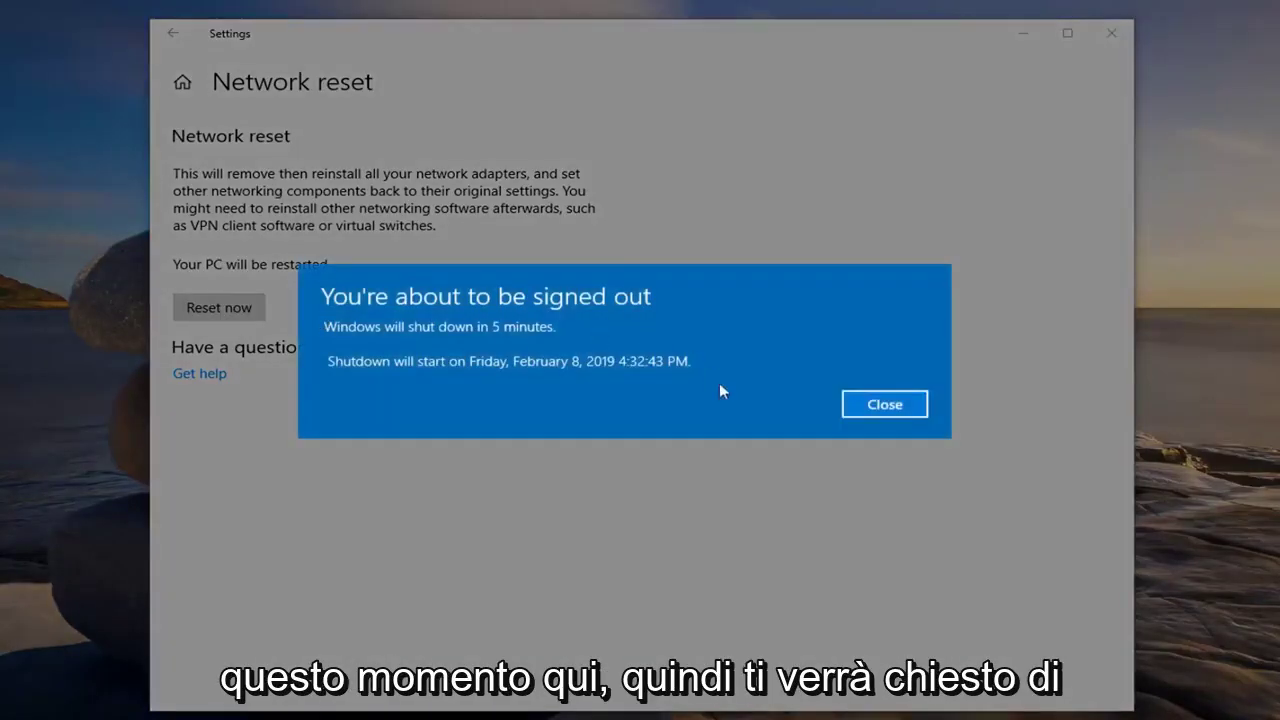
click(886, 405)
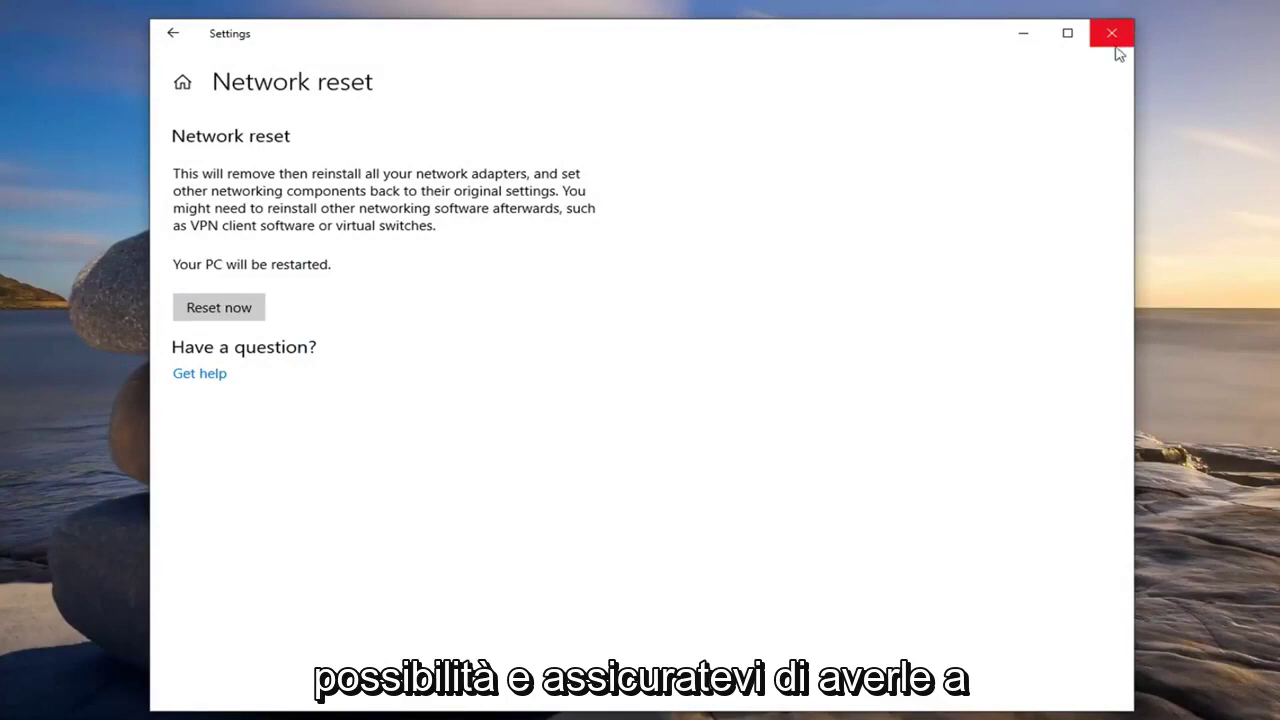
click(1113, 40)
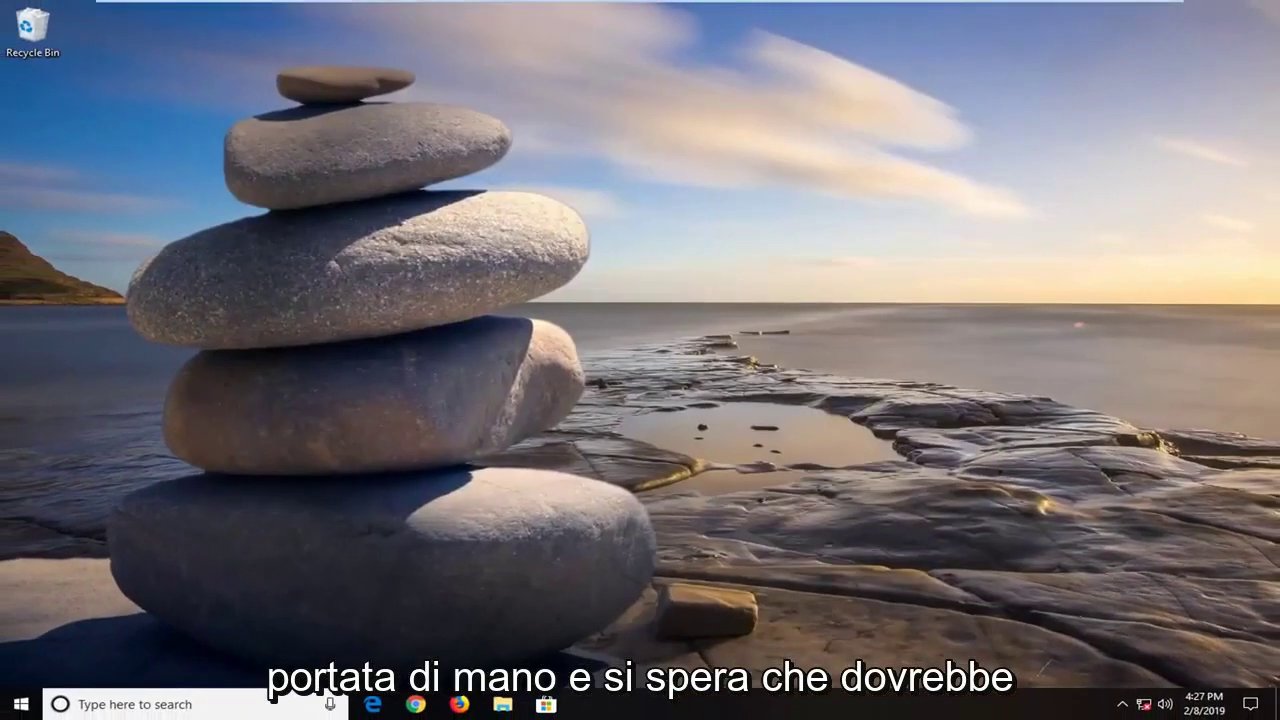